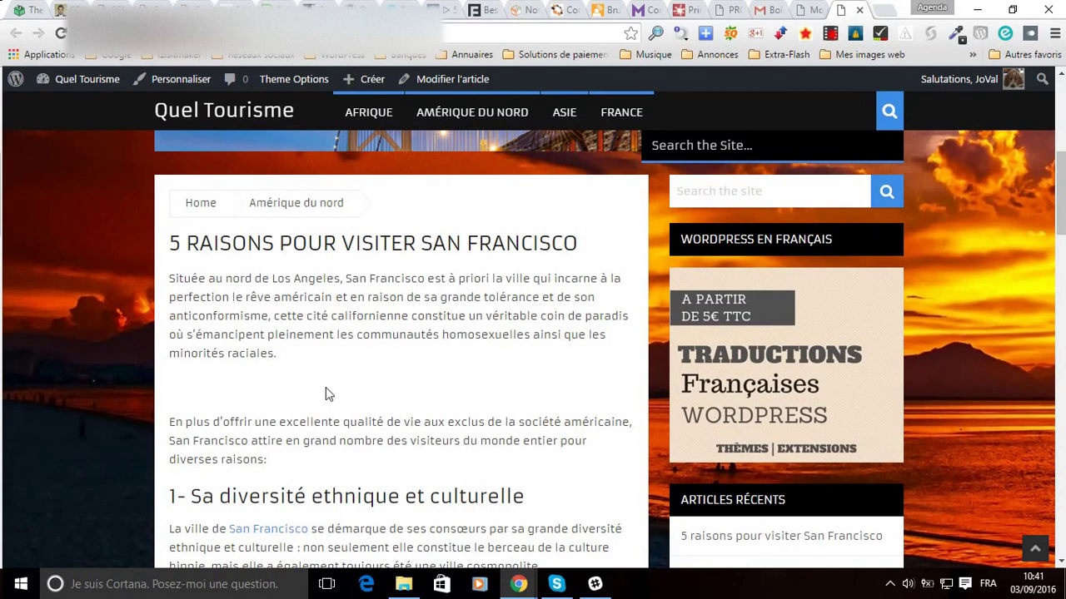
- In the San Francisco article's editor, start adding a media item on the blank line below the MORE divider
click(814, 11)
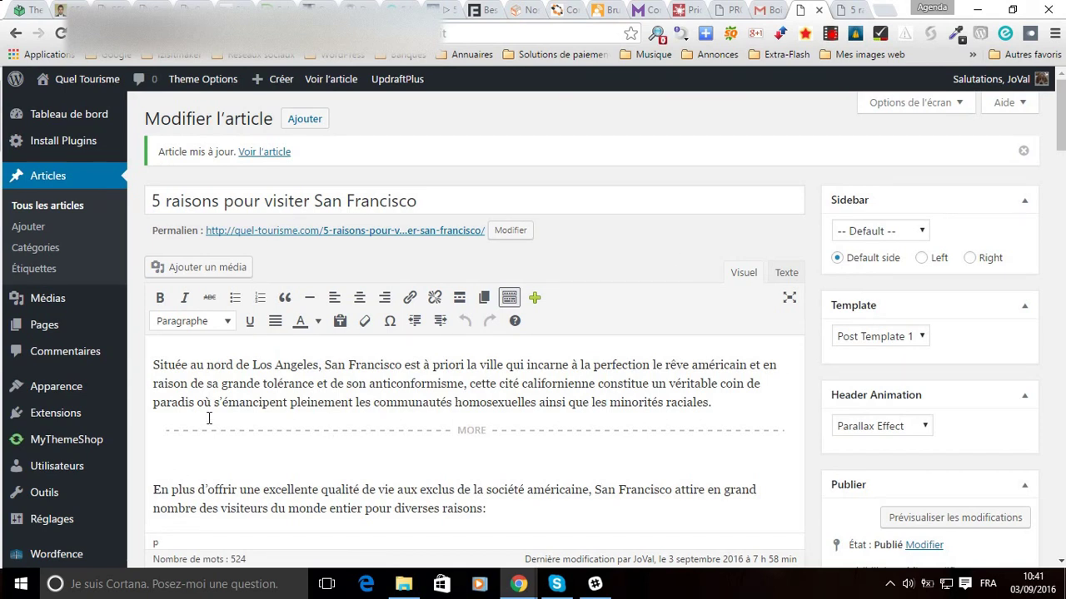
click(174, 463)
click(182, 271)
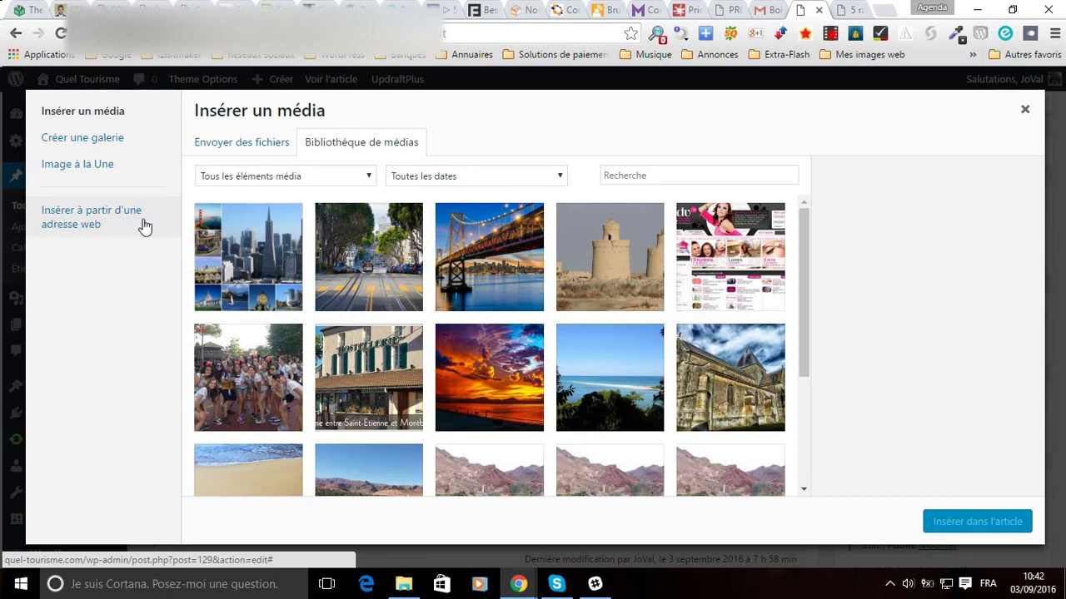
- Upload the image "Plusieurs photos de San Francisco" from the San Francisco folder on the computer
click(237, 147)
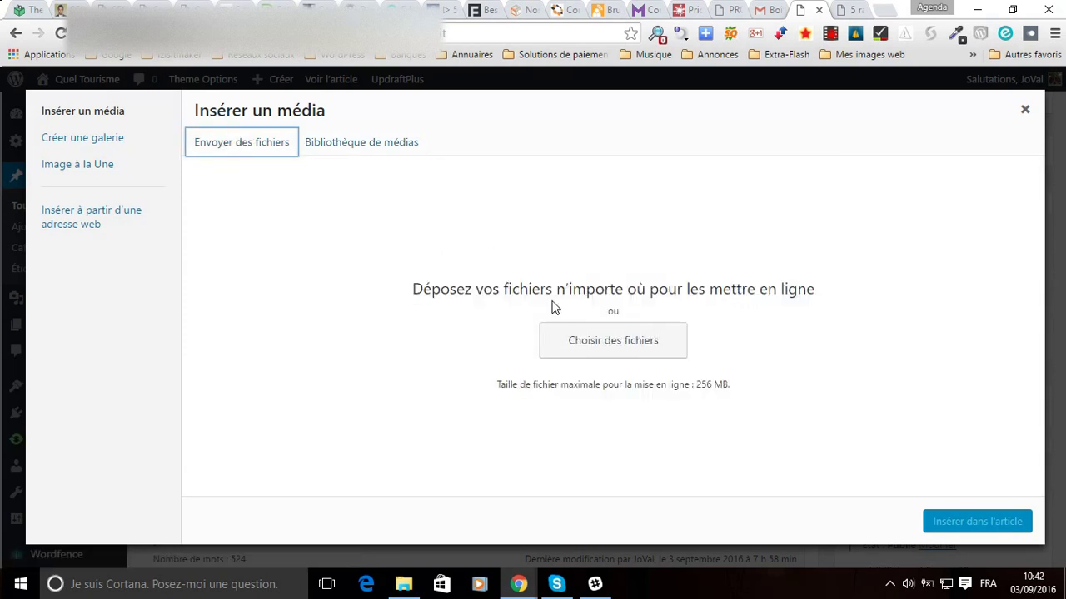
click(613, 347)
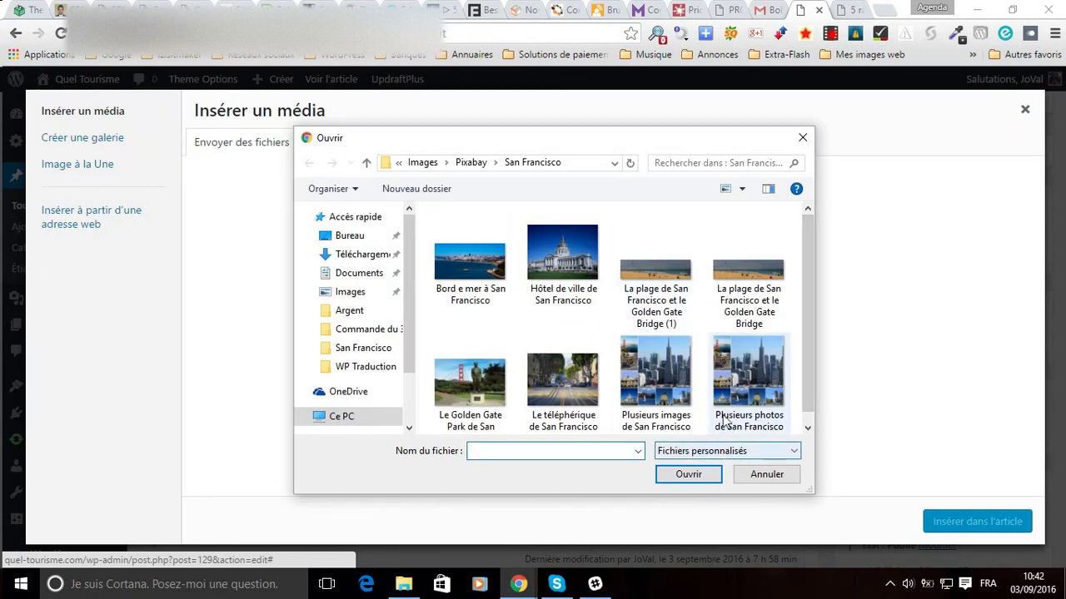
scroll(801, 346, down, 1)
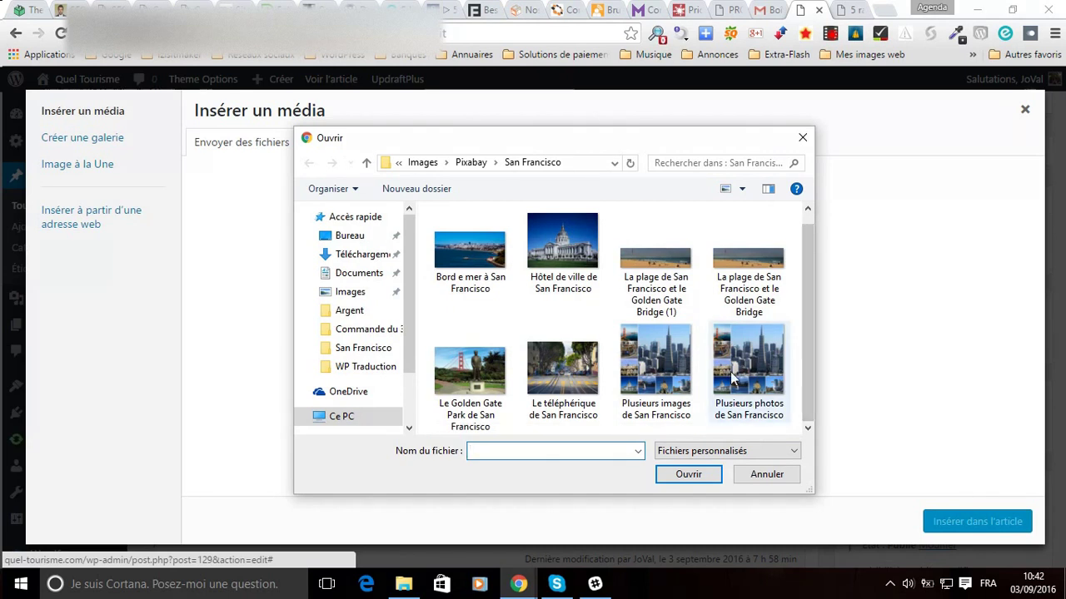
mouse_move(731, 371)
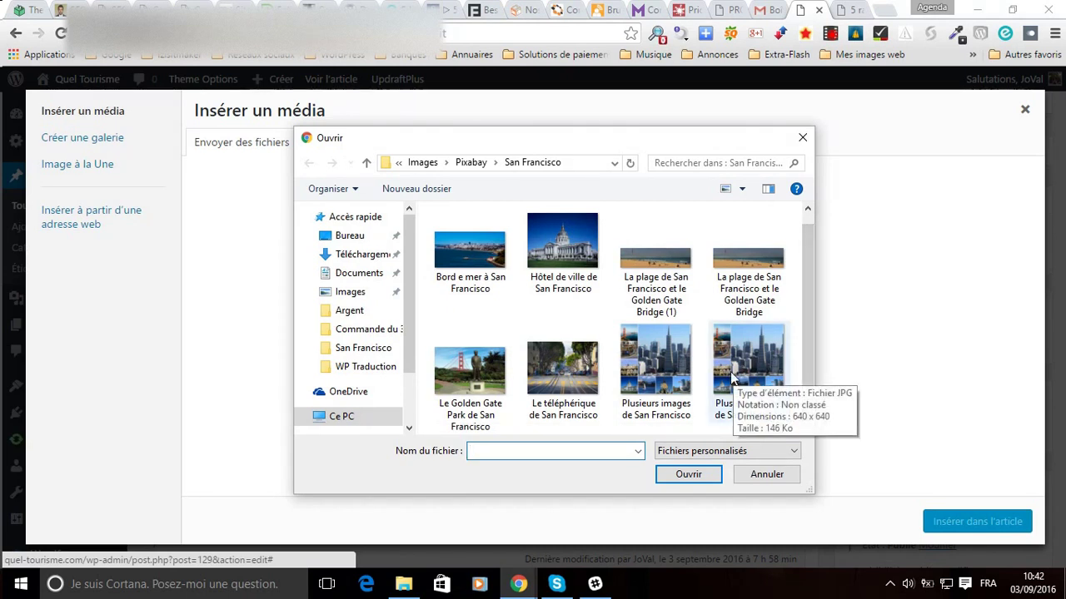
mouse_move(675, 368)
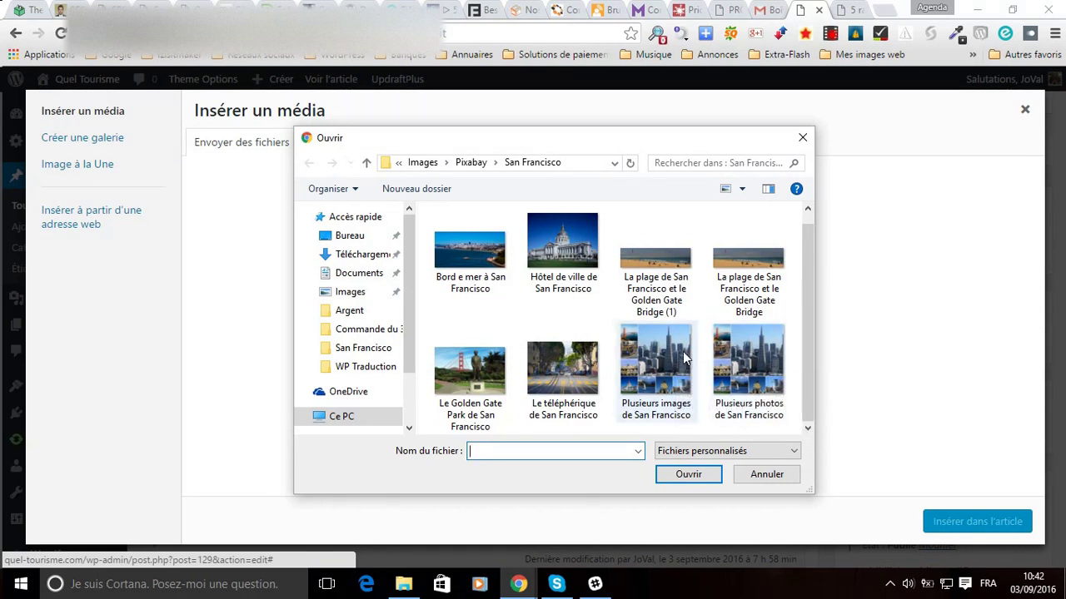
double_click(763, 357)
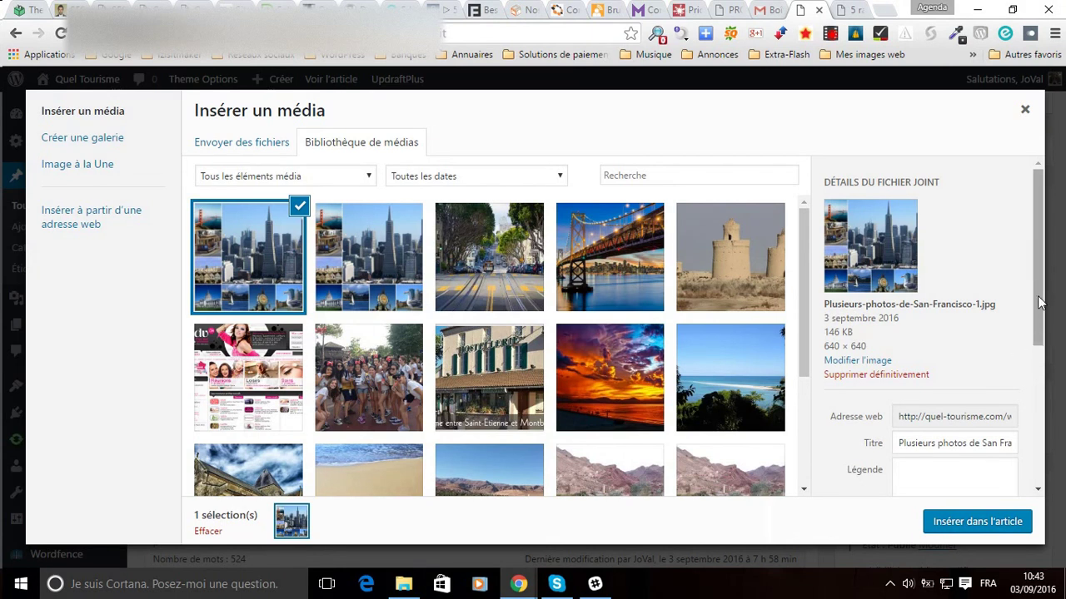
- Set the uploaded image's alternative text to "Montage photos de San Francisco"
drag(1039, 303, 1061, 375)
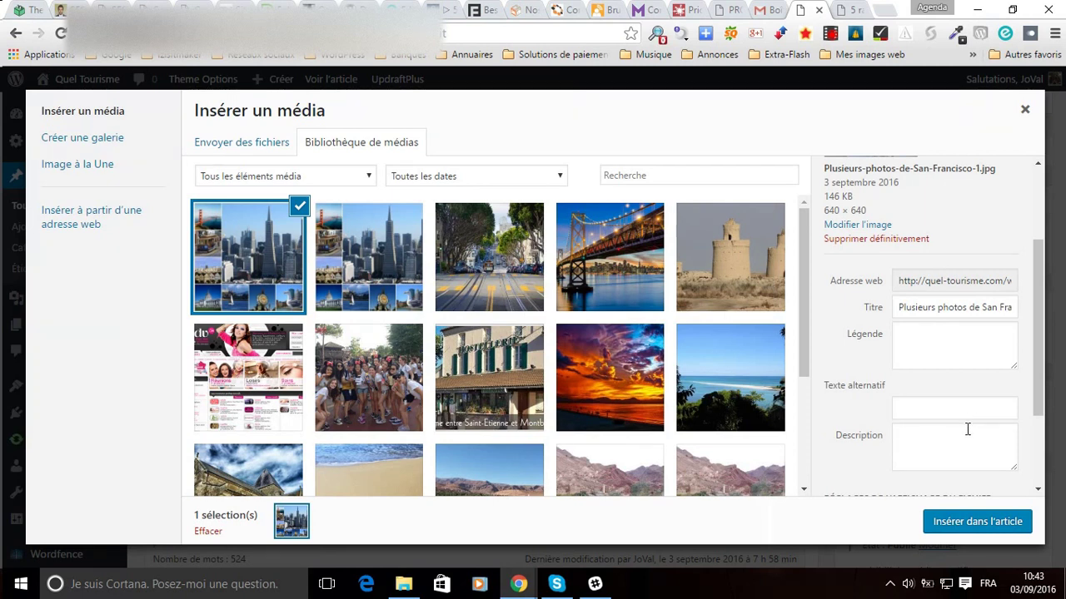
click(924, 407)
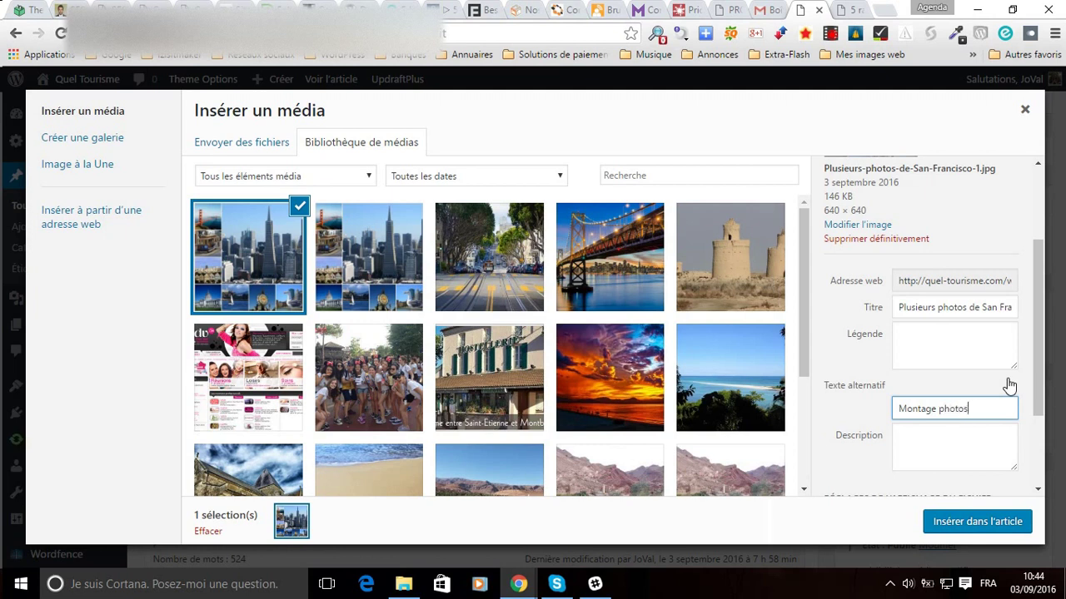
text(Montage photos de San Francisco)
- Set the image's alignment to Centre and link it to Fichier média
scroll(940, 406, down, 2)
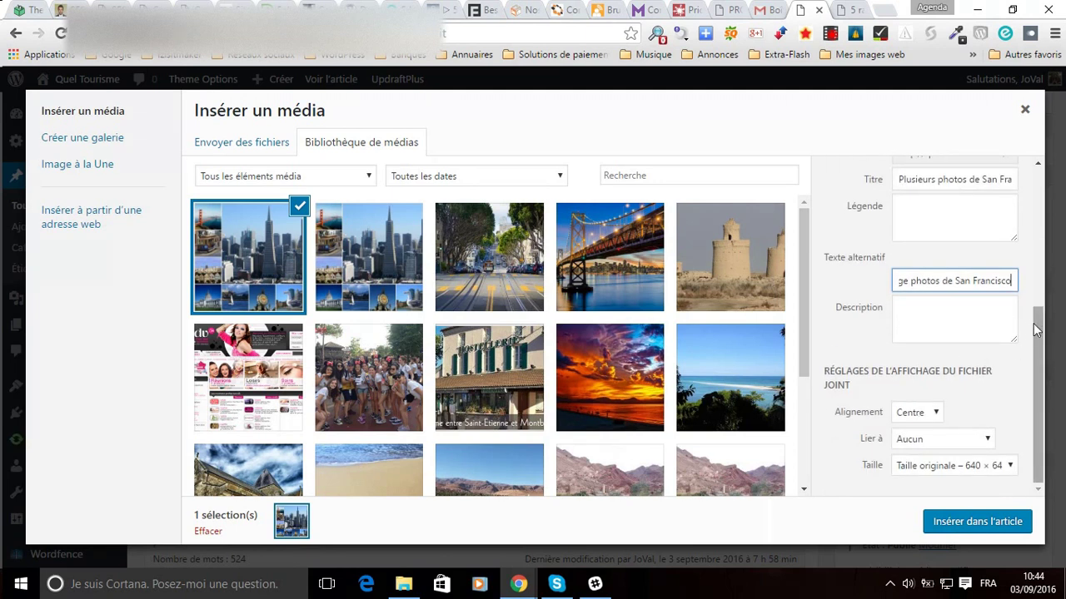
click(900, 419)
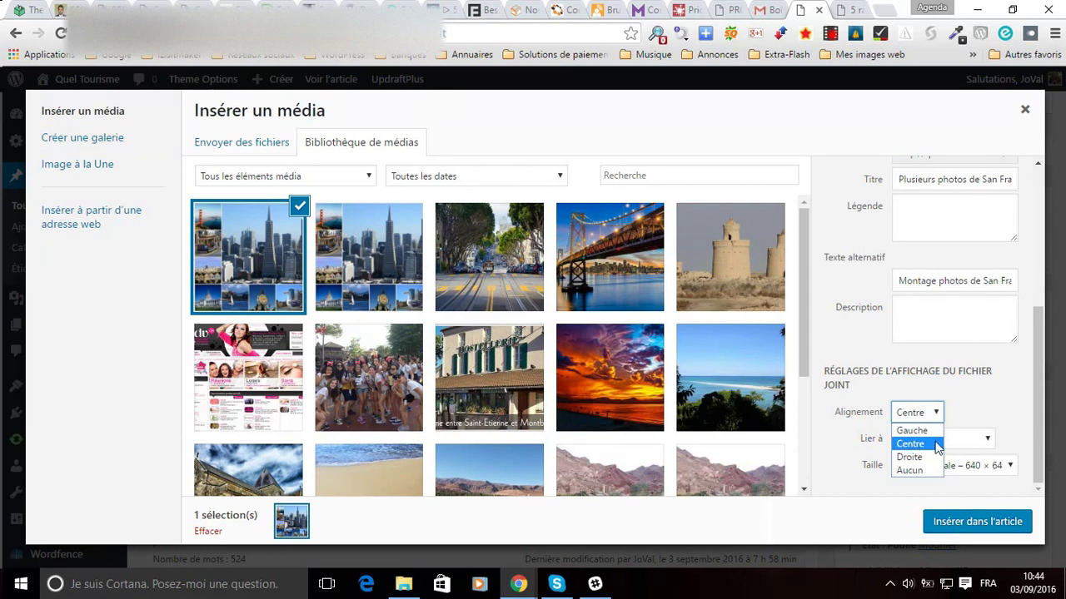
click(907, 446)
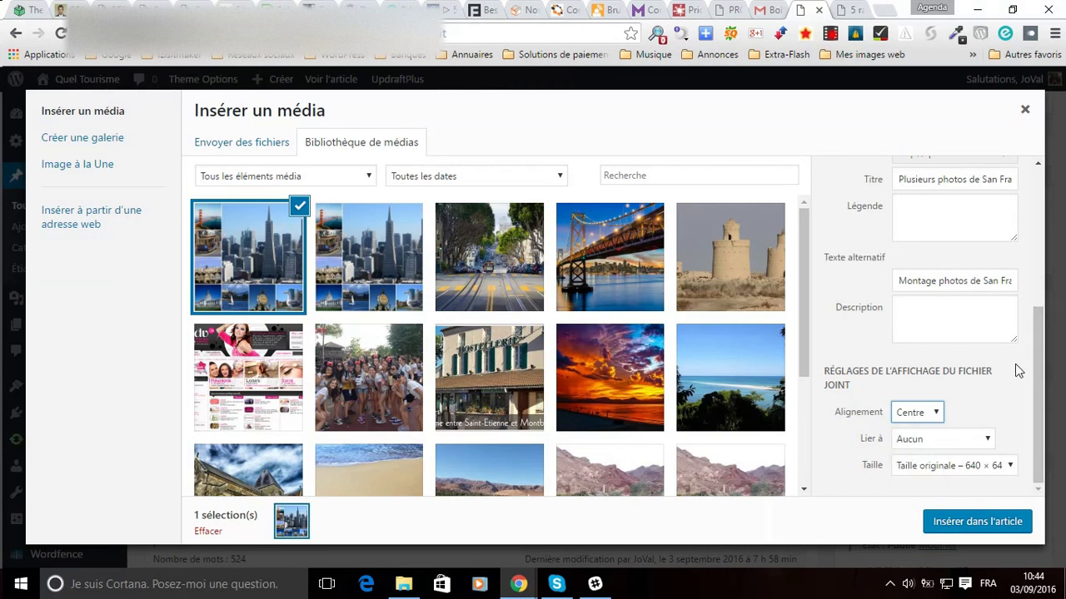
click(931, 443)
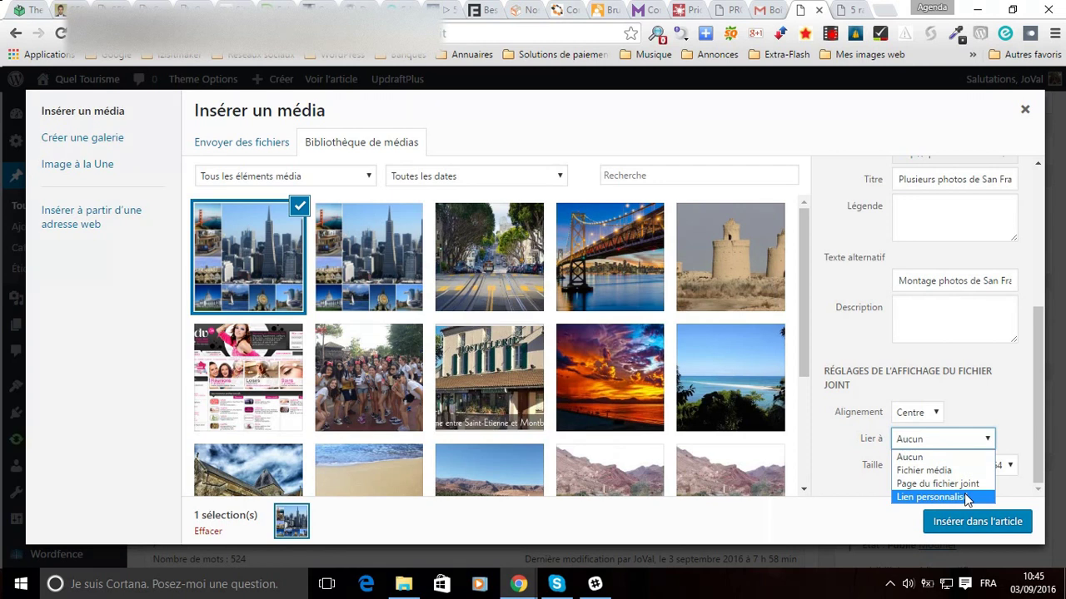
click(1003, 407)
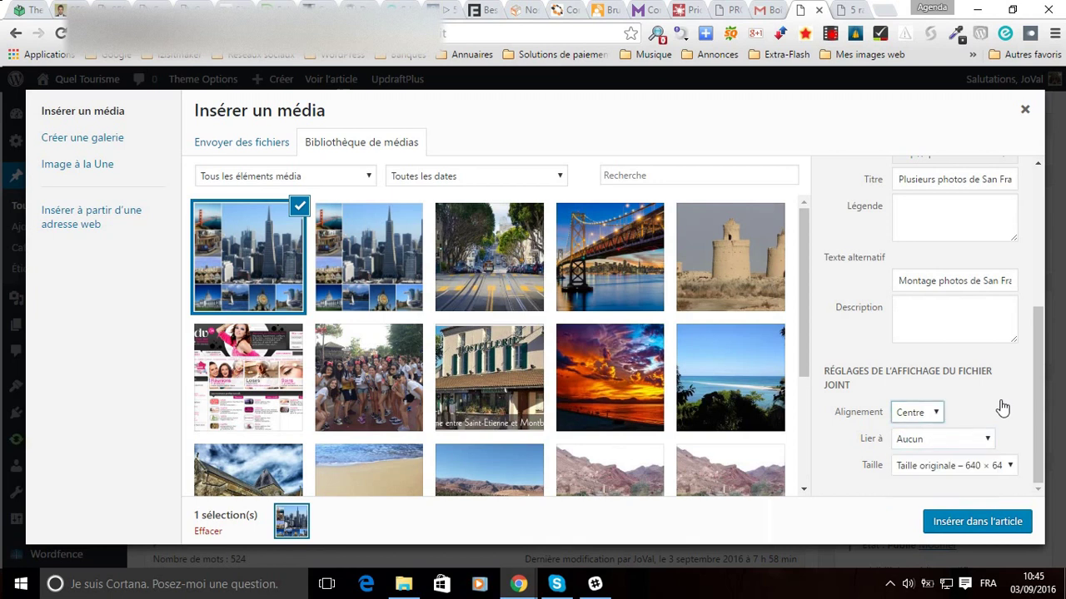
click(920, 439)
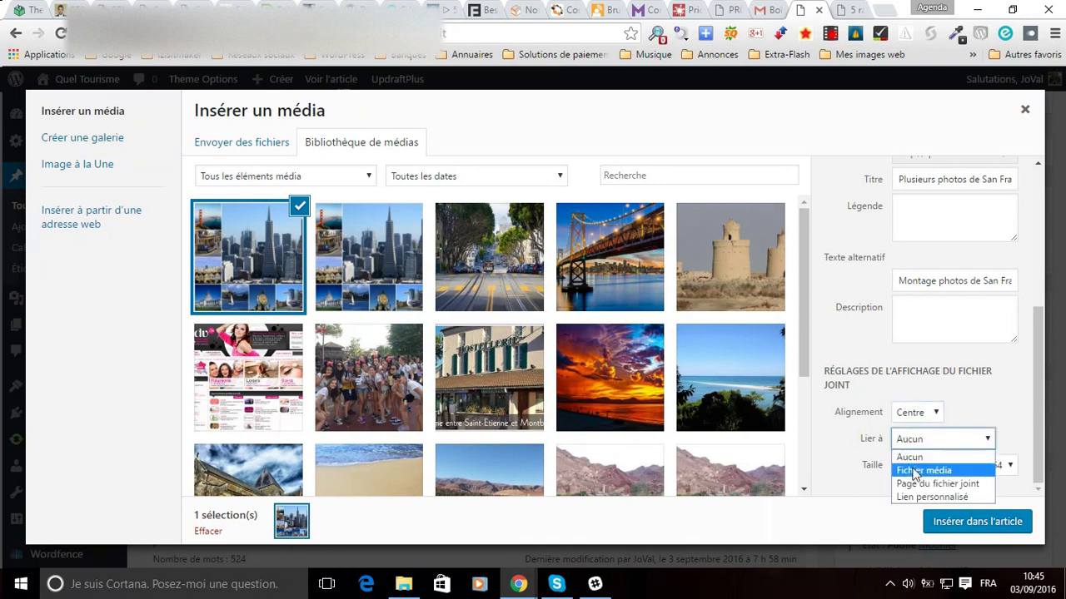
click(914, 472)
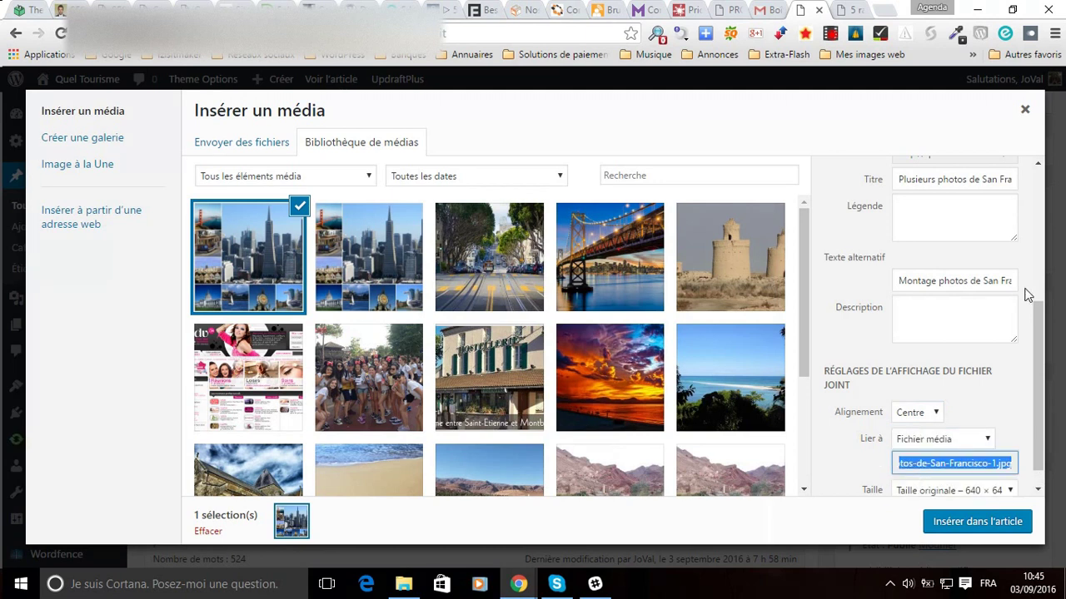
- Choose the size Taille originale – 640 × 640 and insert the image into the article
scroll(1007, 308, down, 1)
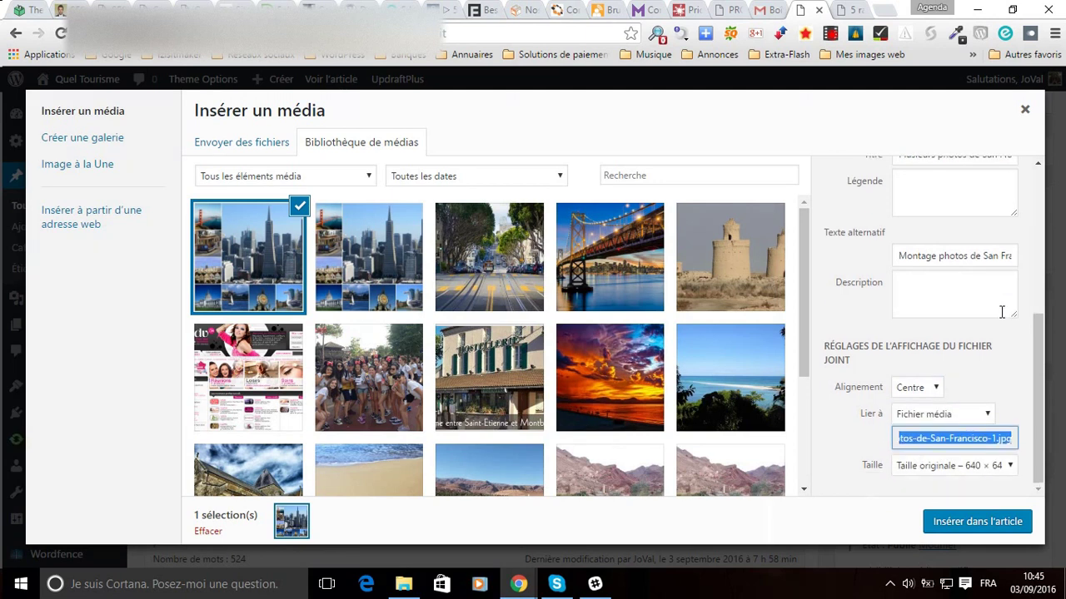
click(951, 468)
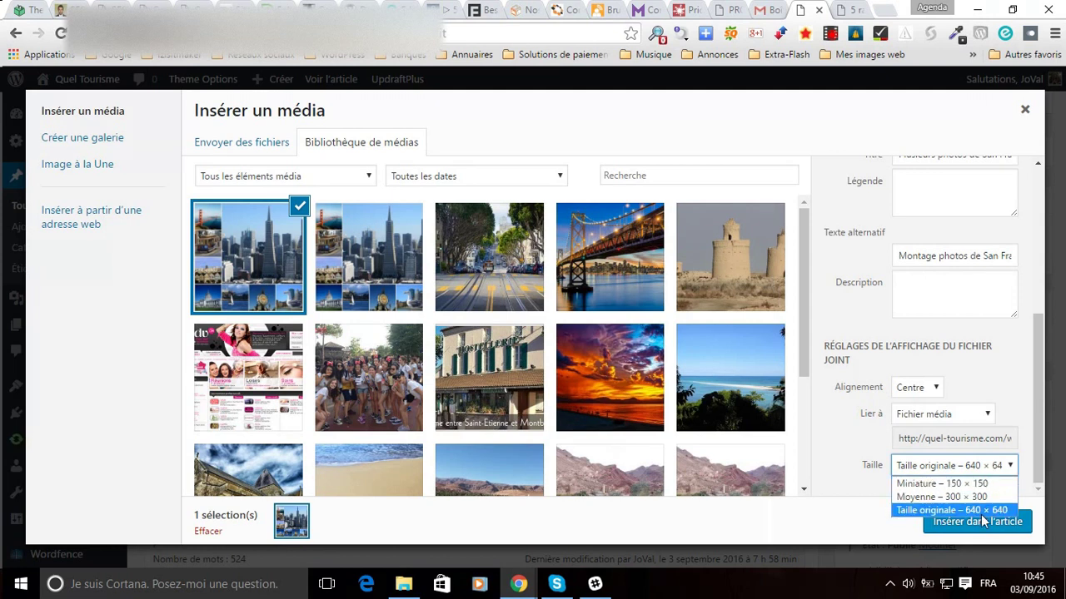
click(916, 511)
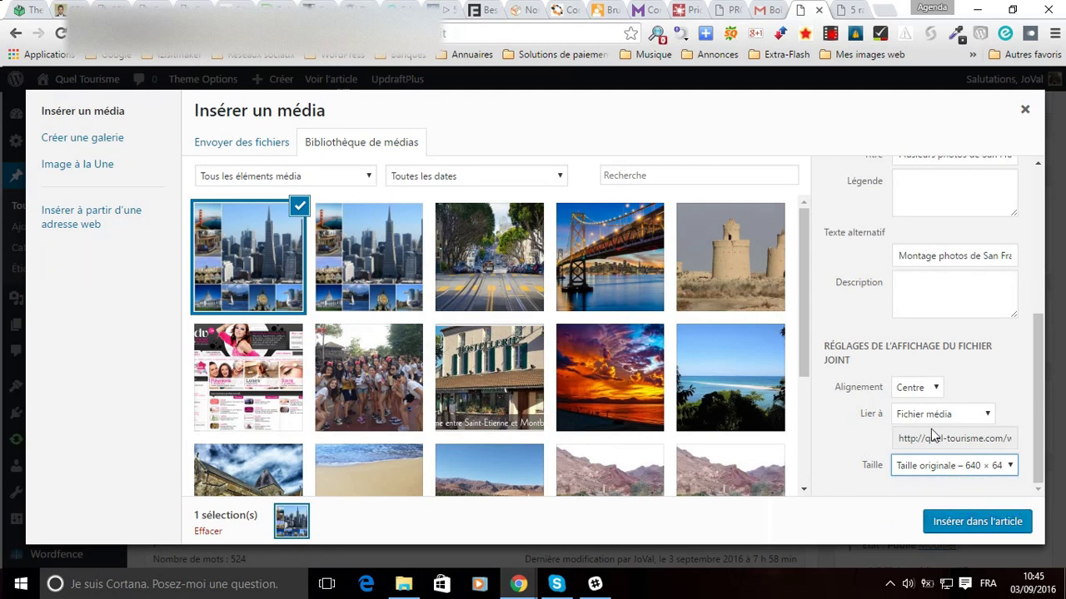
click(970, 527)
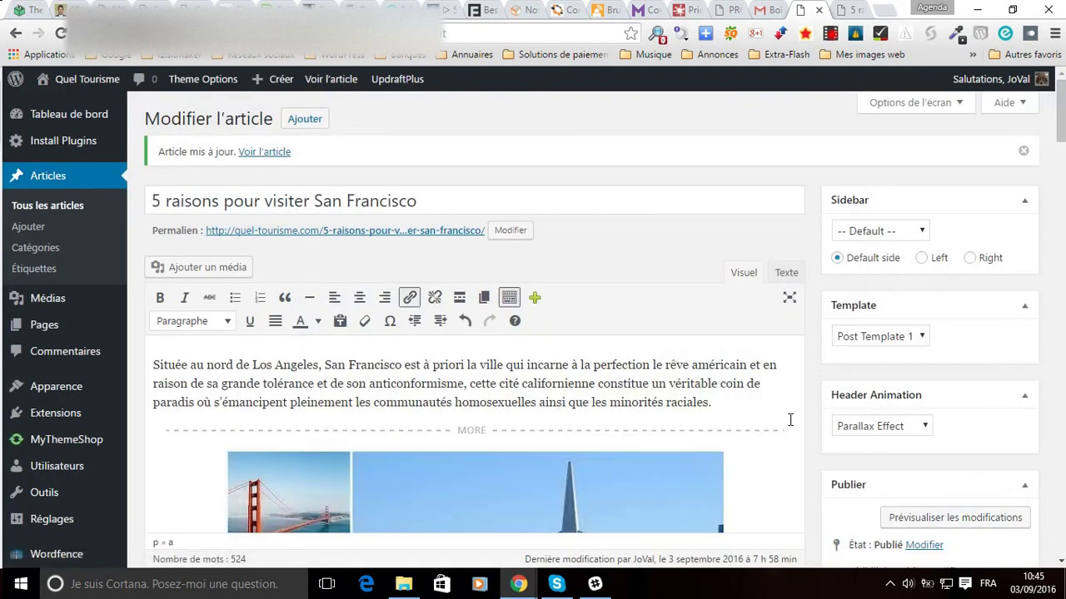
- Update the published article with the new image and close the old article view tab
scroll(790, 415, down, 5)
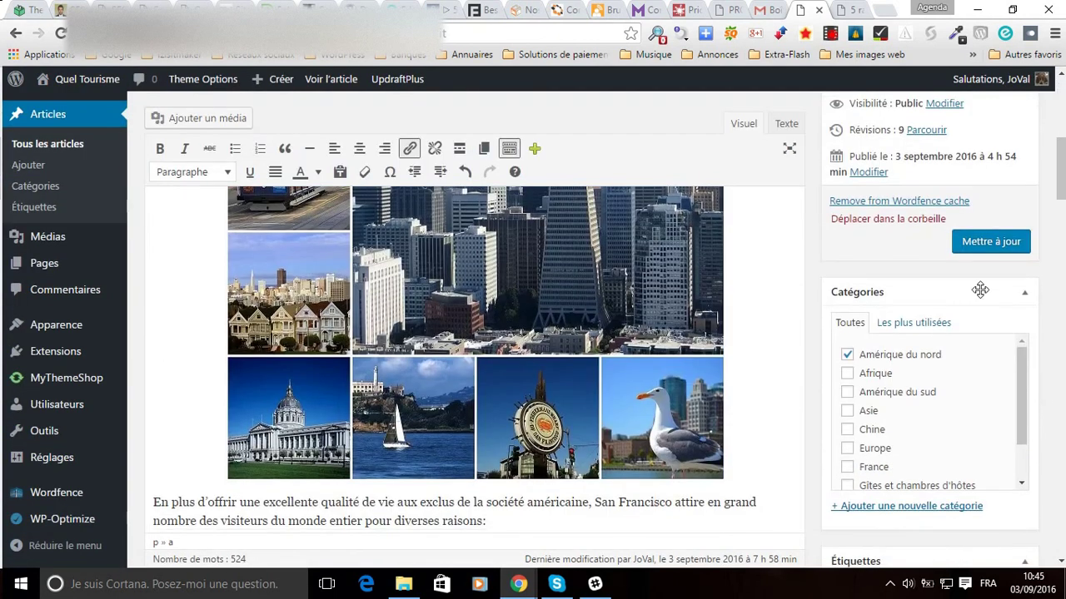
click(990, 242)
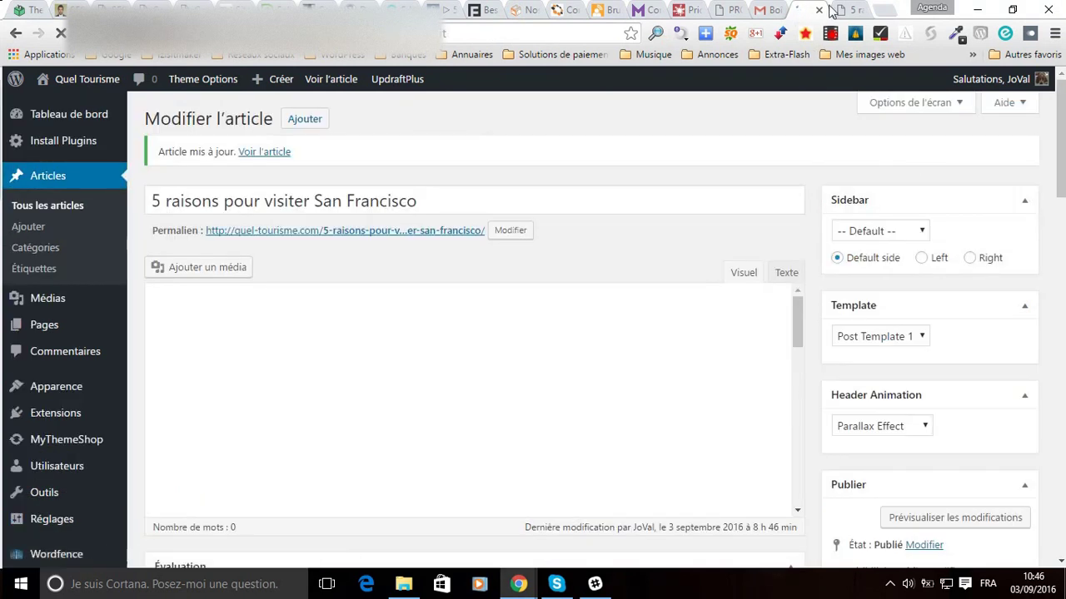
click(858, 12)
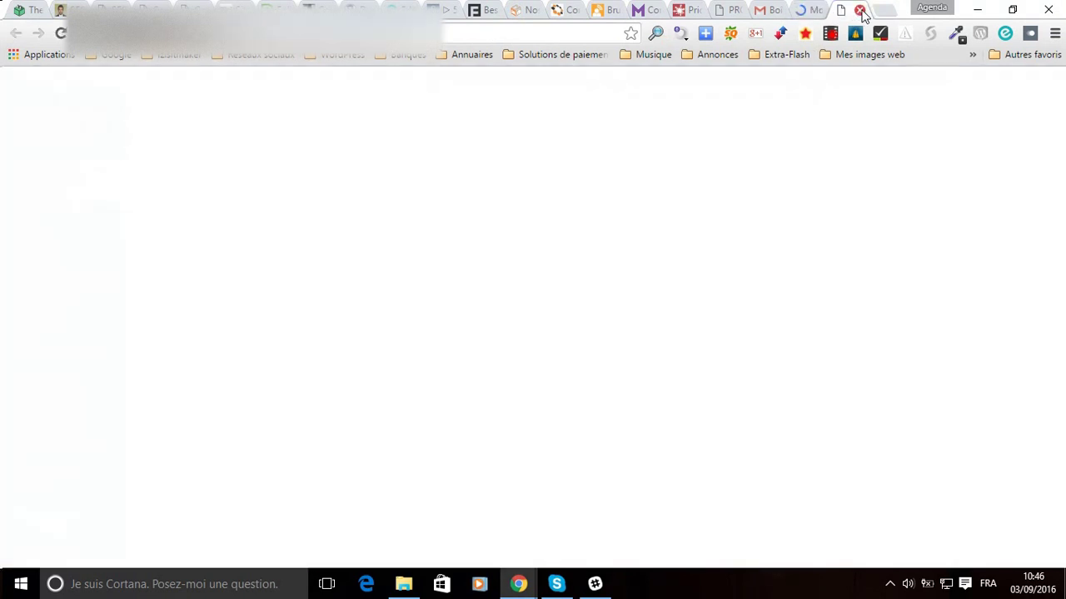
click(860, 10)
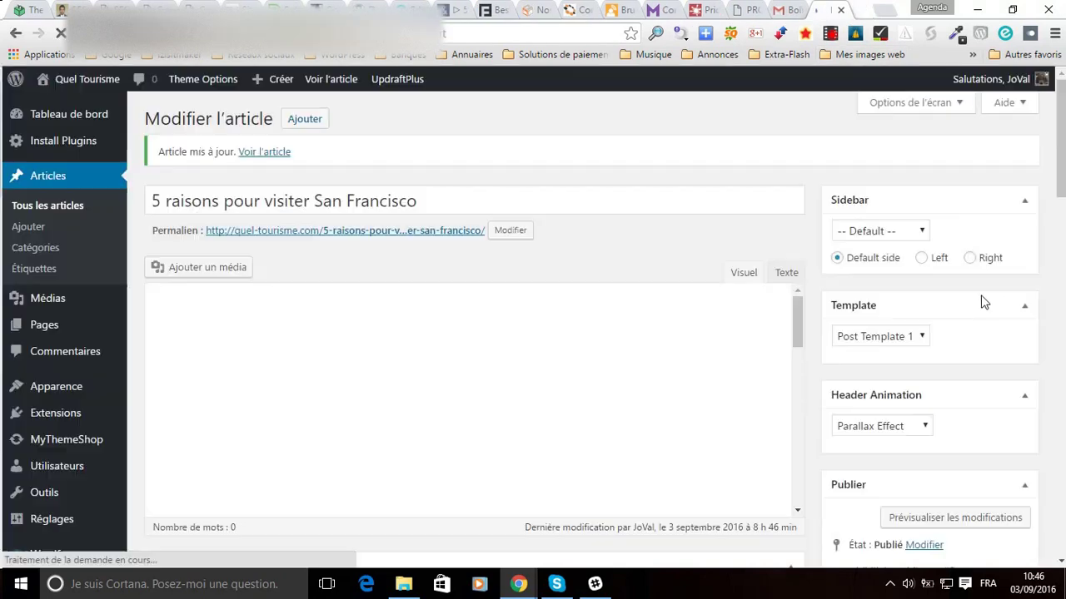
- View the live article in a new tab and check the inserted photo montage, including its enlarged view
middle_click(329, 84)
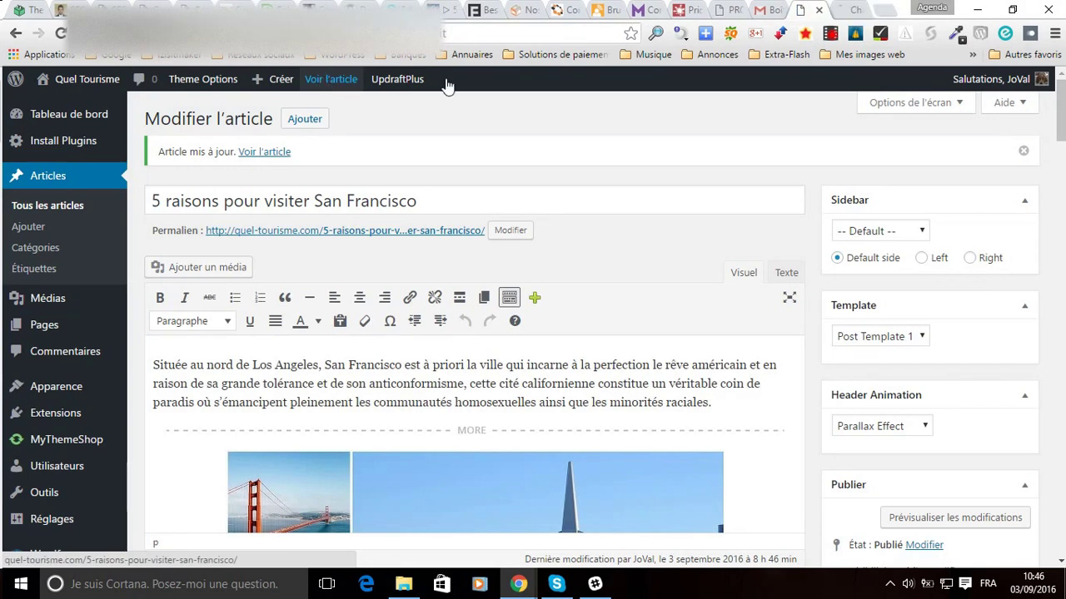
click(844, 12)
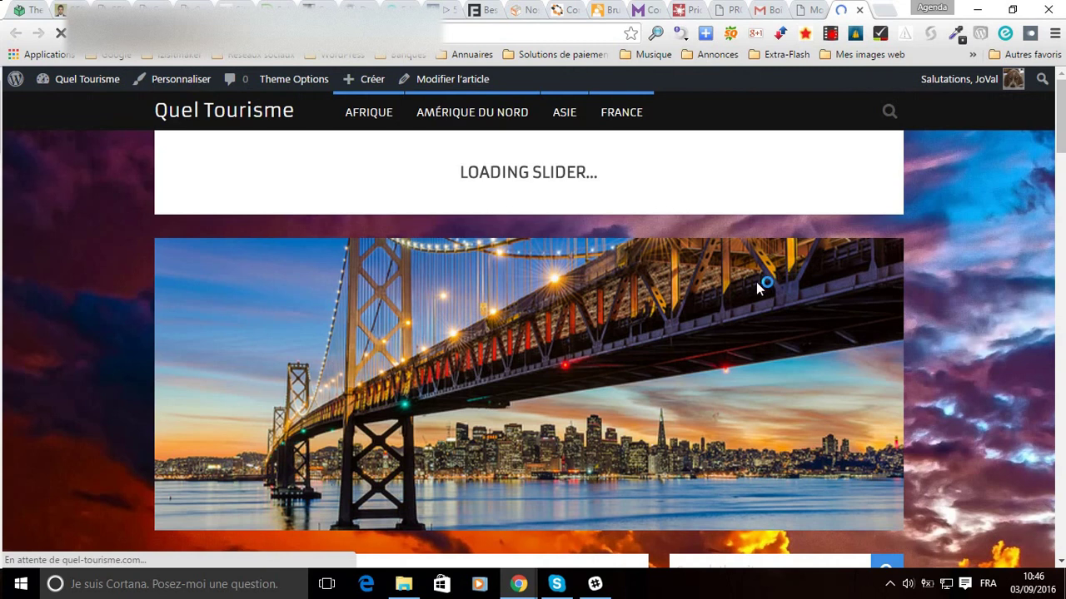
scroll(753, 283, down, 7)
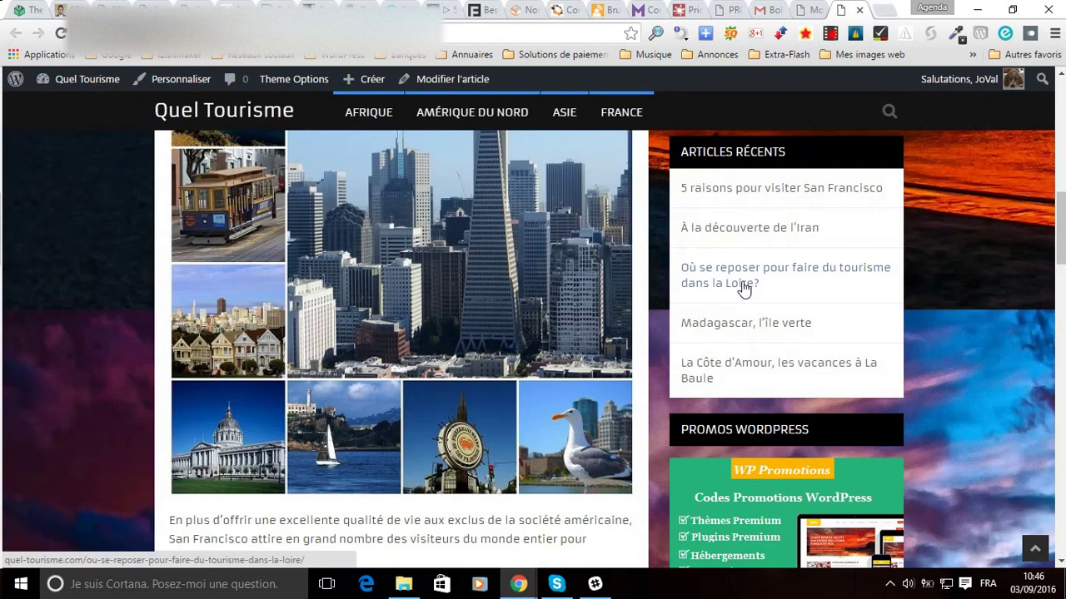
scroll(743, 287, up, 3)
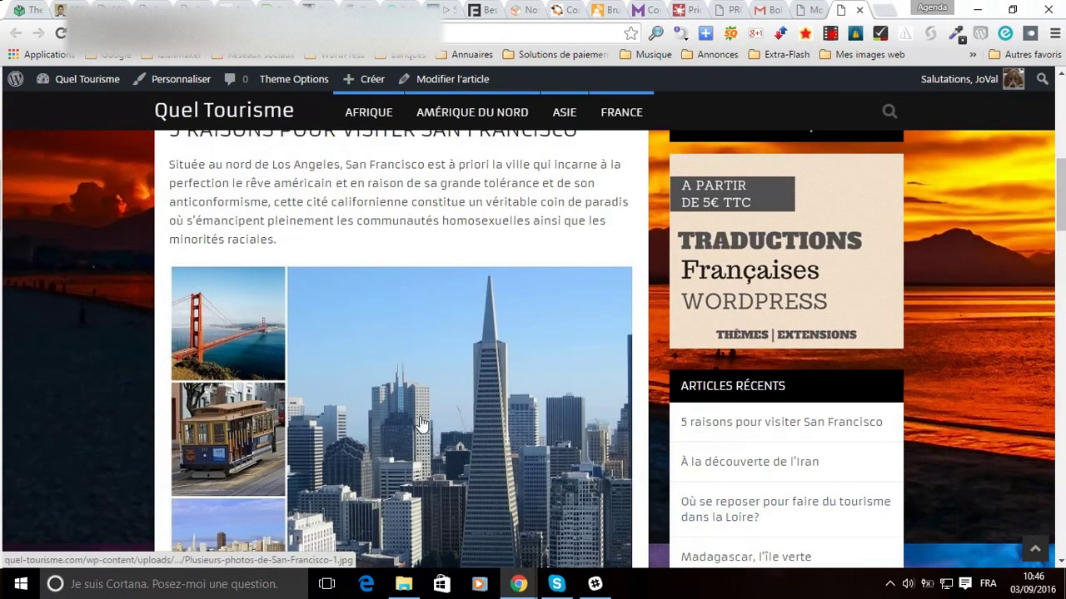
click(446, 400)
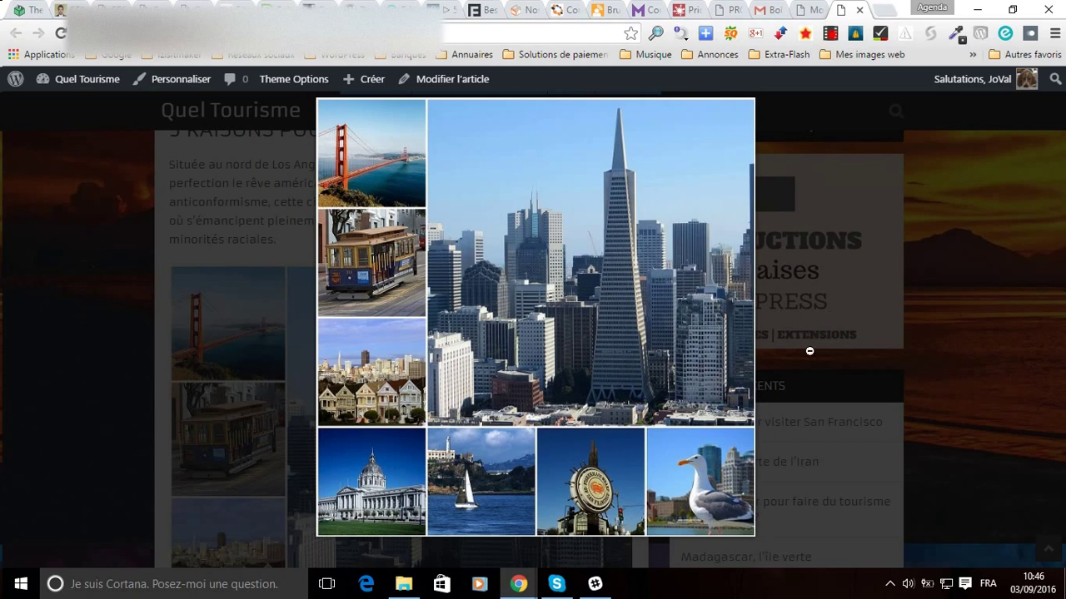
click(981, 302)
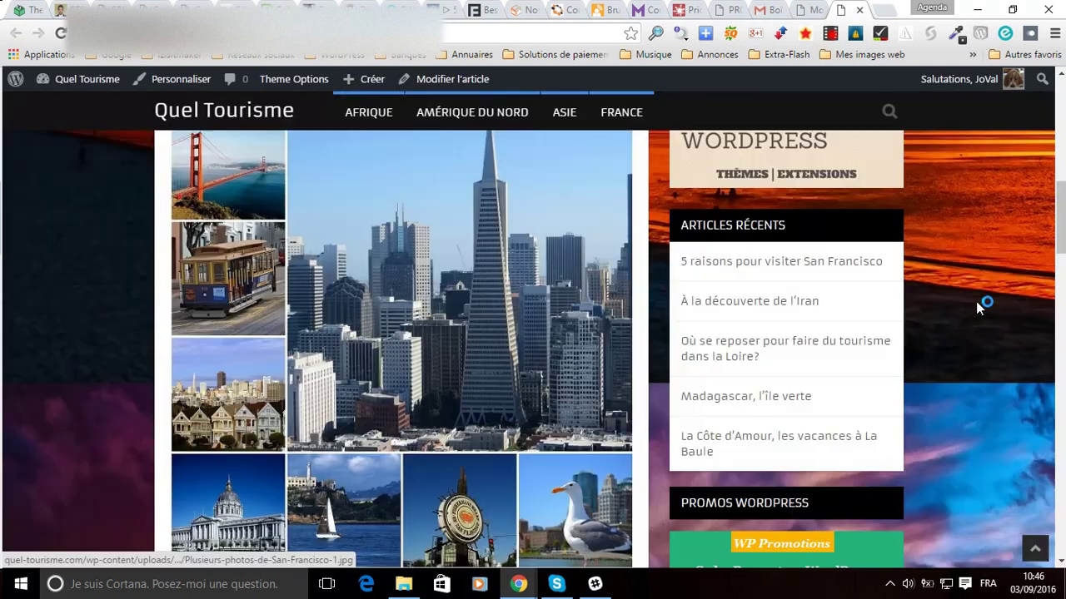
scroll(974, 333, up, 5)
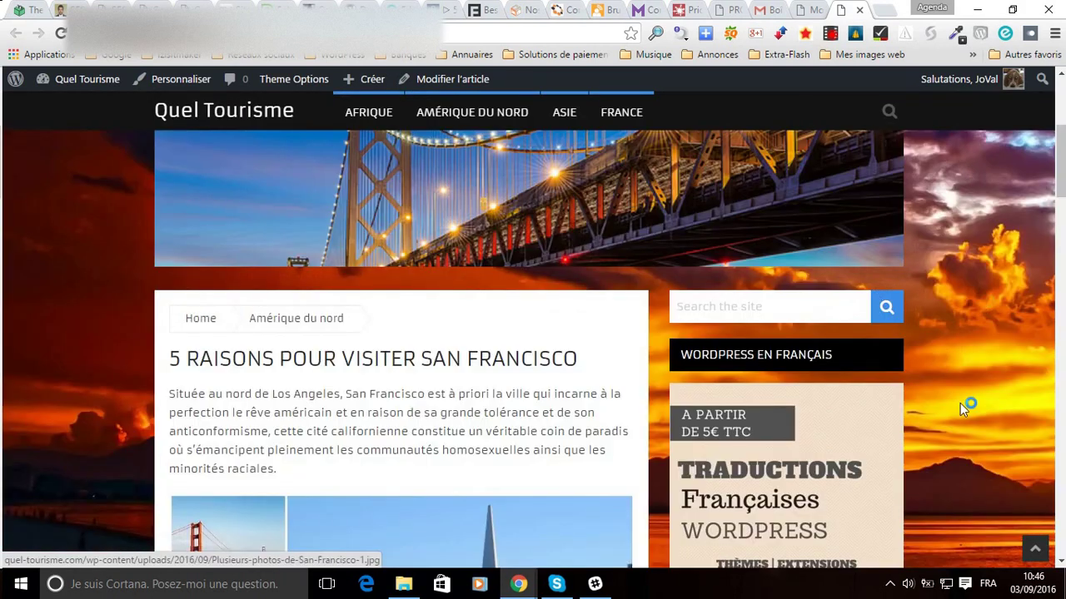